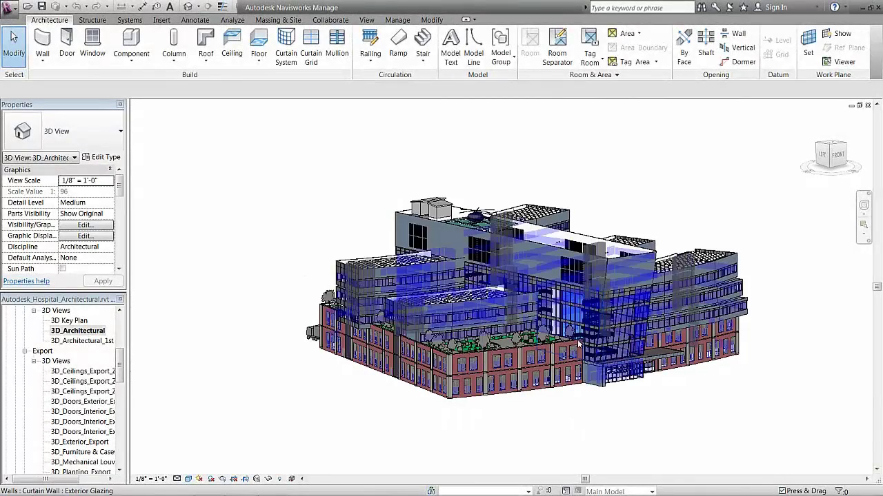
Examine the structural building model up close and select individual floor slabs, finishing with the mid-height slab.
scroll(578, 344, "up", 4)
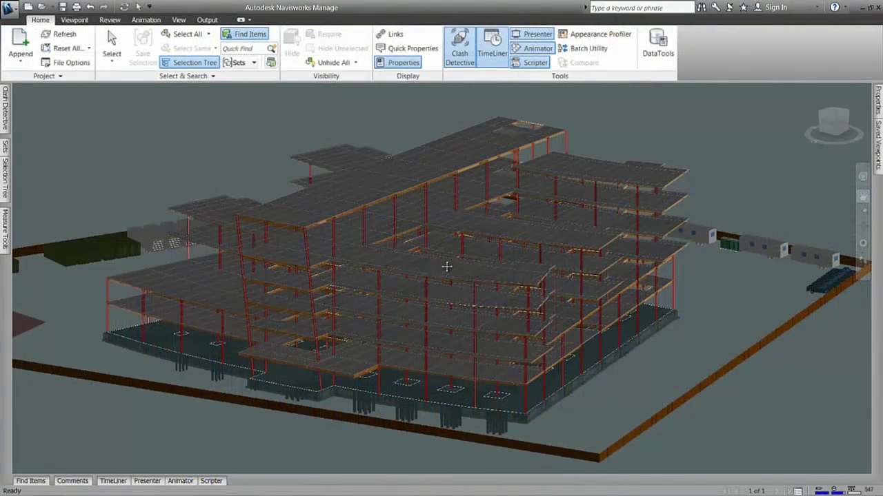
mouse_move(437, 276)
middle_mouse_down("shift")
mouse_move(613, 276)
mouse_move(586, 263)
mouse_move(429, 257)
mouse_move(432, 274)
middle_mouse_up("shift")
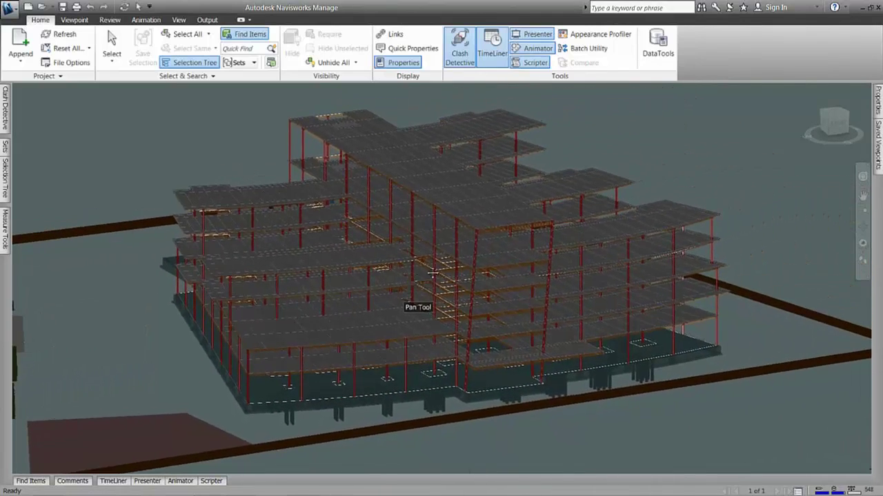
scroll(432, 274, "up", 5)
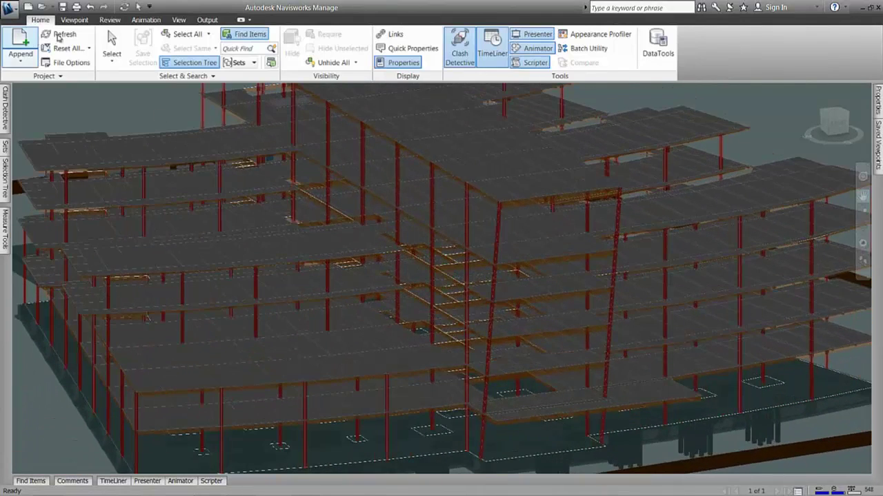
left_click(112, 47)
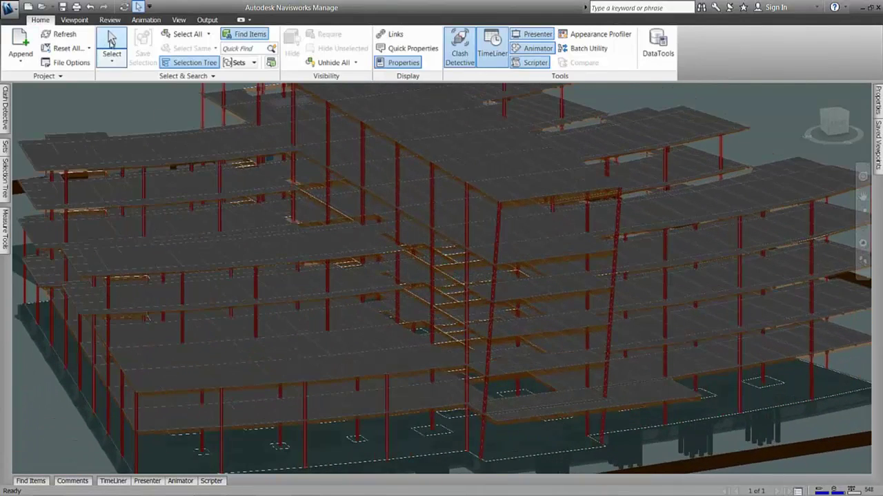
left_click(533, 326)
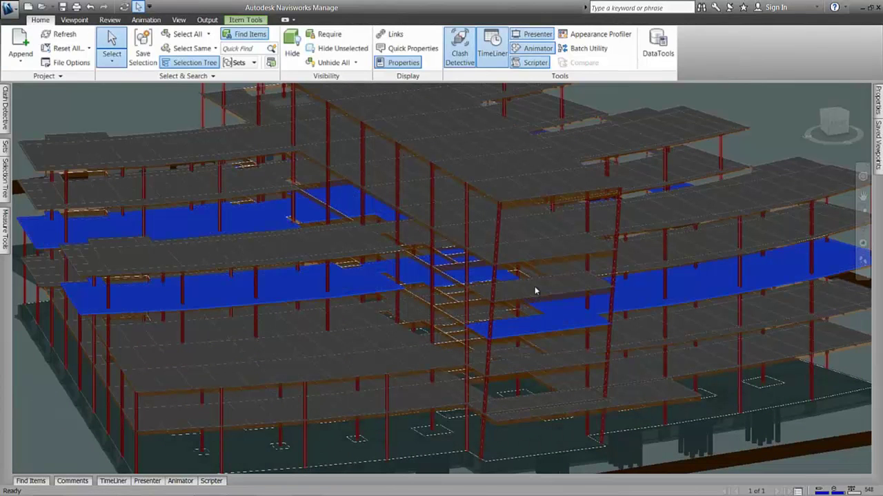
left_click(537, 292)
left_click(513, 202)
left_click(512, 191)
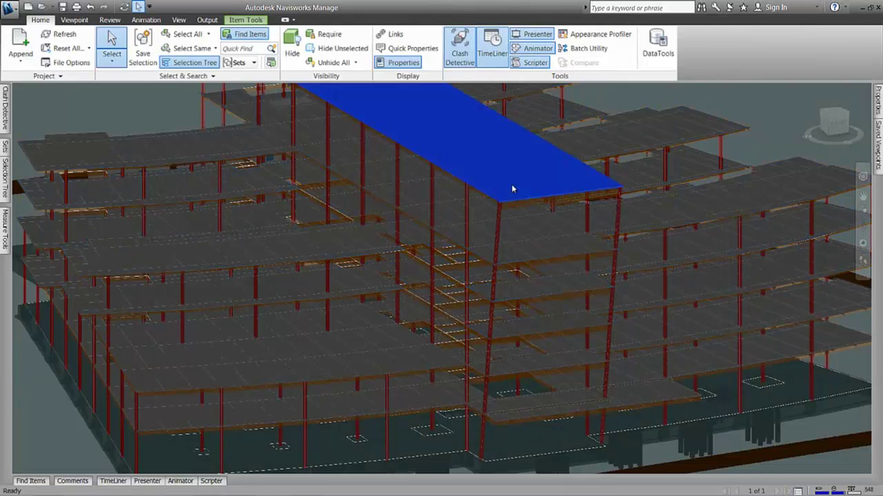
left_click(535, 331)
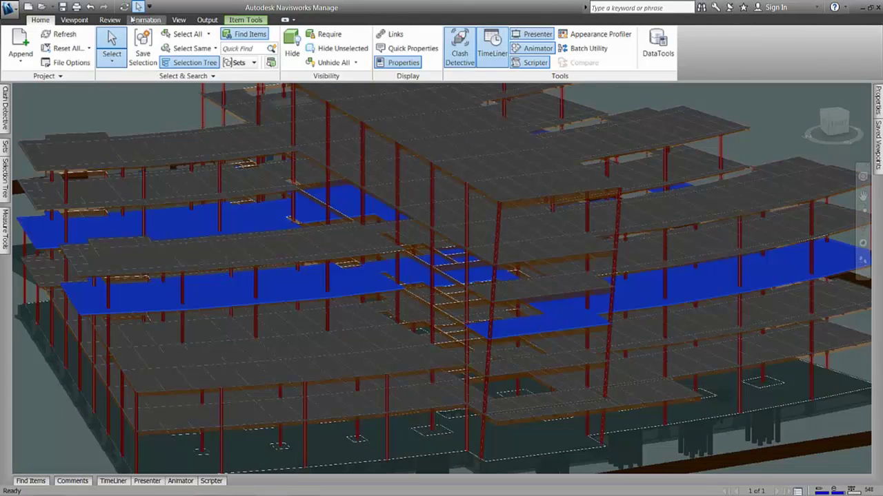
left_click(110, 19)
left_click(291, 50)
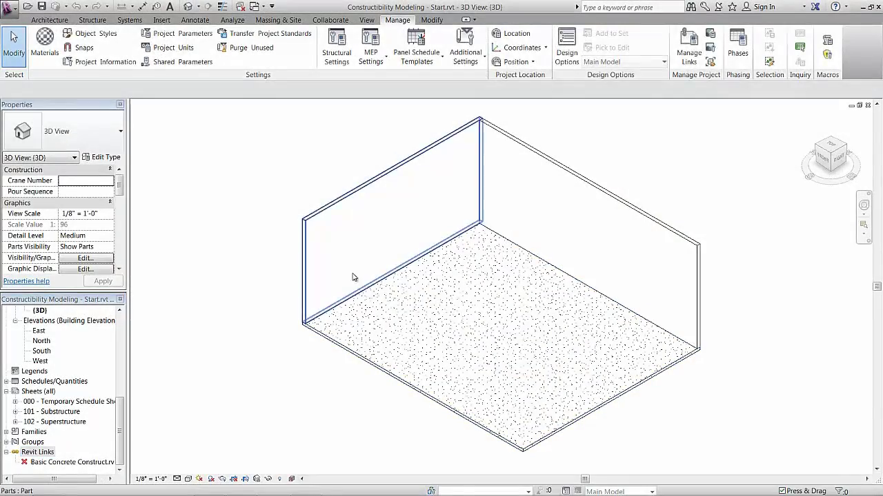
left_click(393, 207)
left_click(551, 236)
left_click(243, 288)
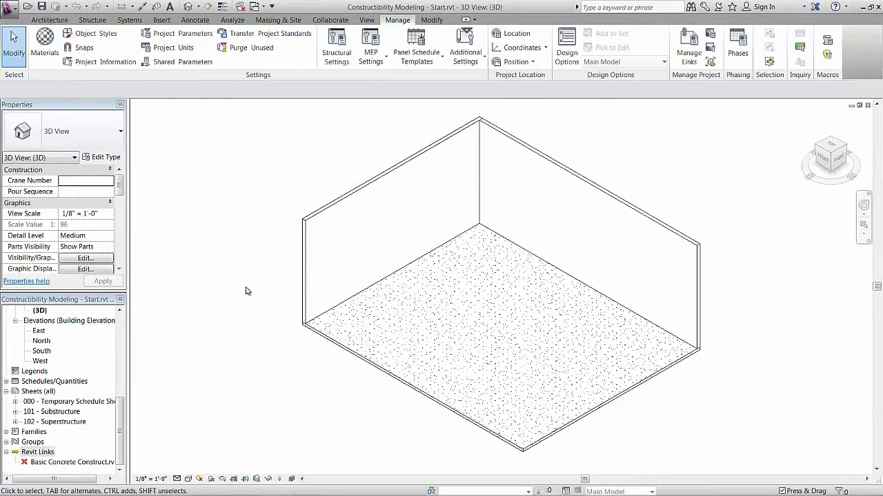
Divide the two adjoining wall parts along all intersecting grids, Grid 2 through Grid 7.
left_click(402, 244)
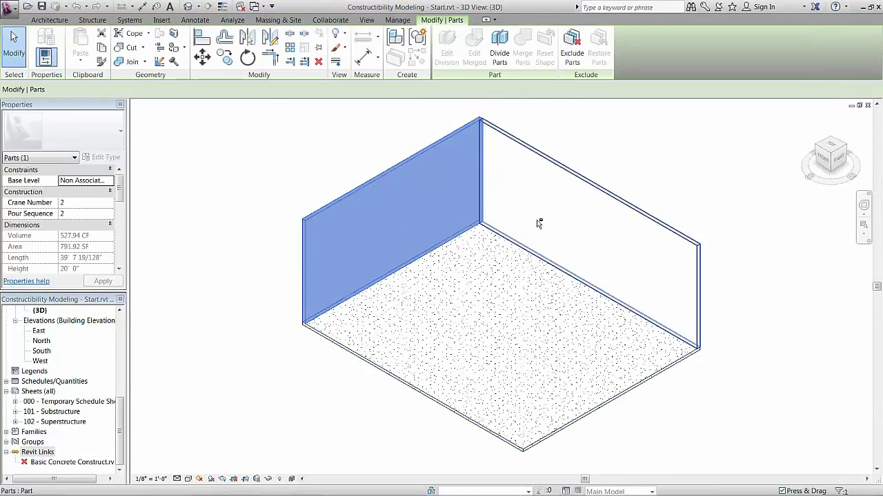
left_click(557, 199, "ctrl")
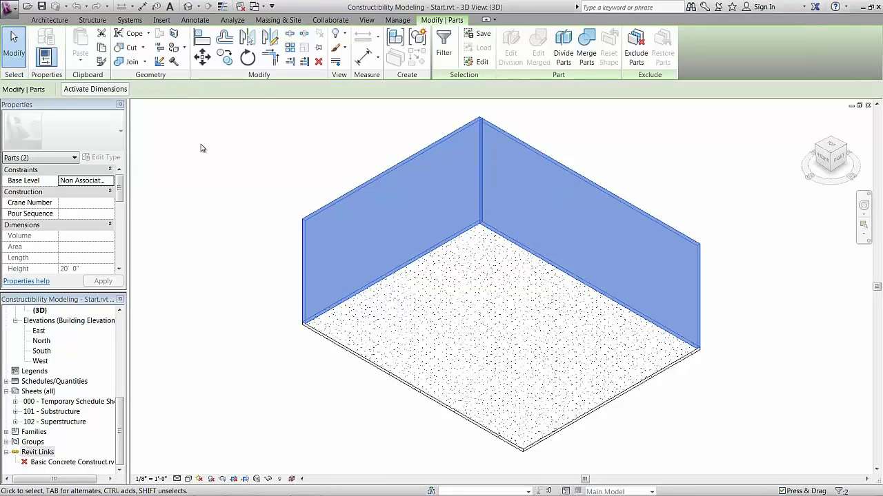
left_click(564, 49)
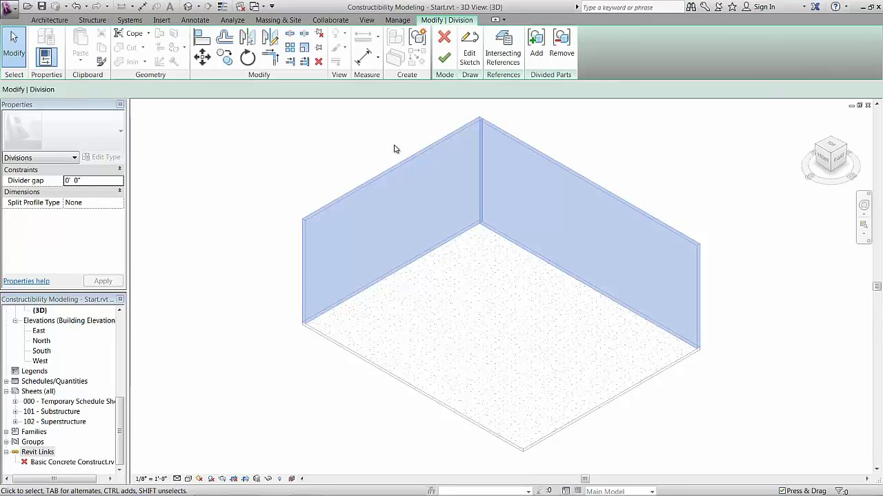
left_click(503, 51)
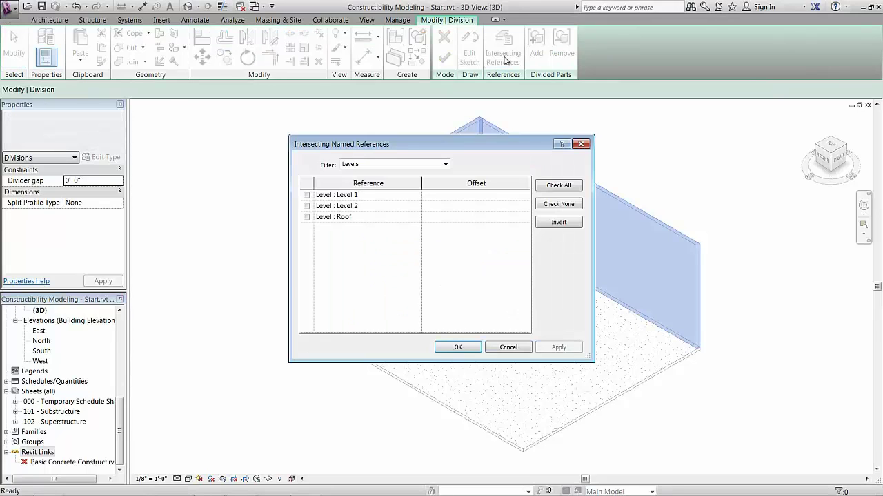
left_click(437, 165)
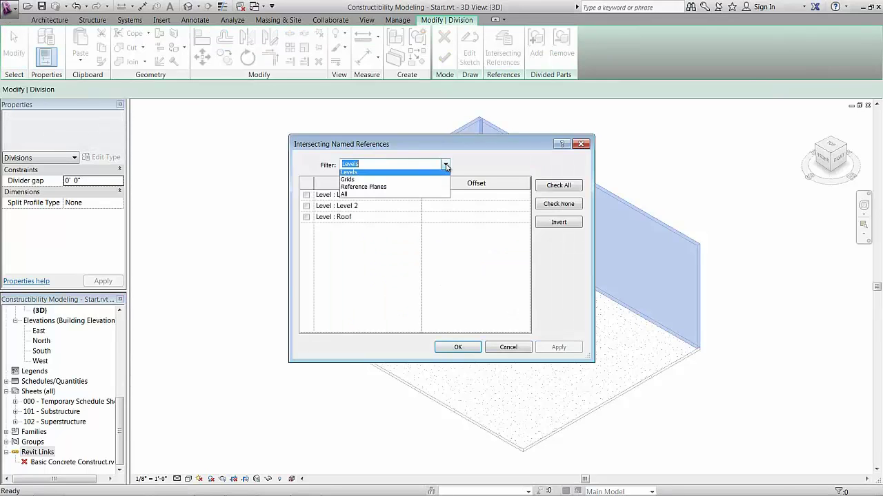
left_click(402, 183)
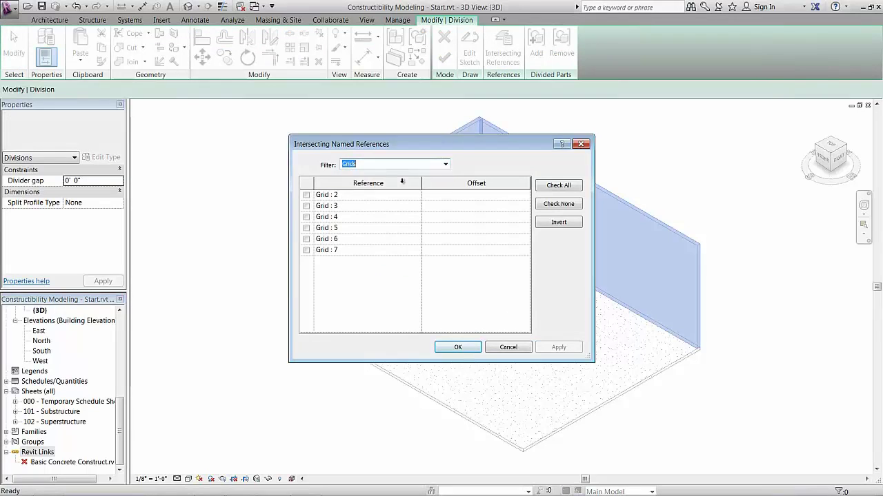
left_click(546, 187)
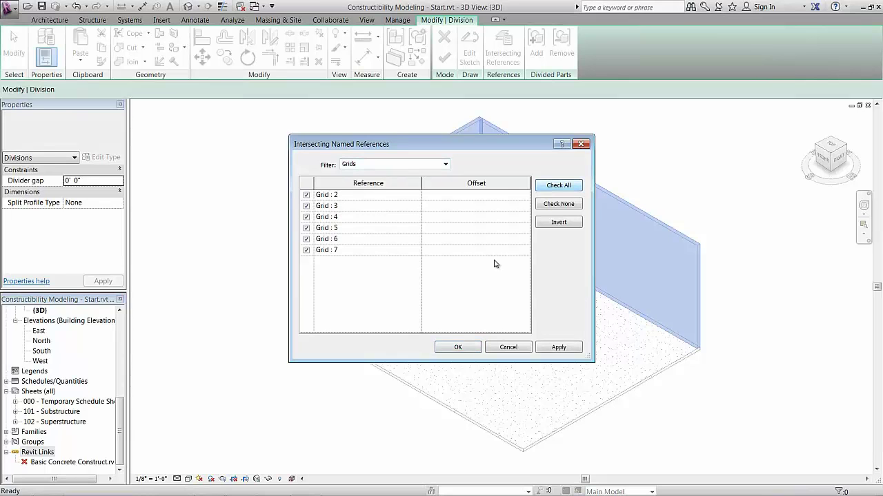
left_click(558, 347)
left_click_drag(518, 154, 711, 261)
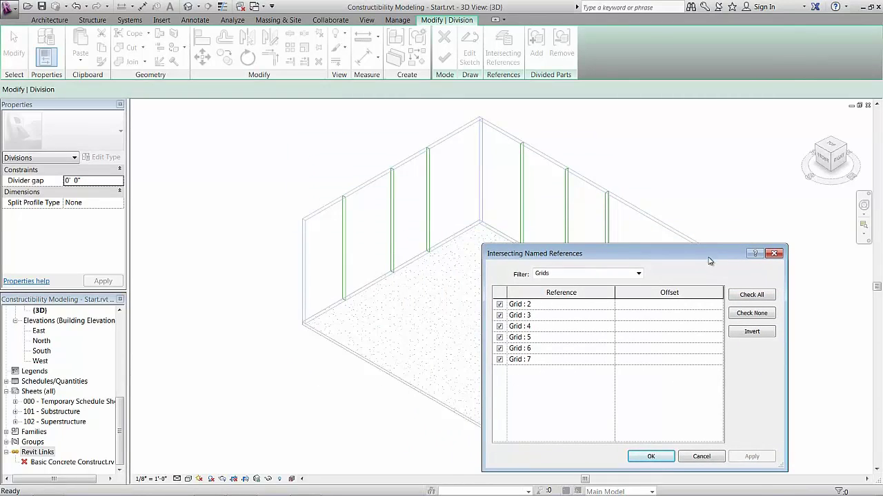
left_click(651, 457)
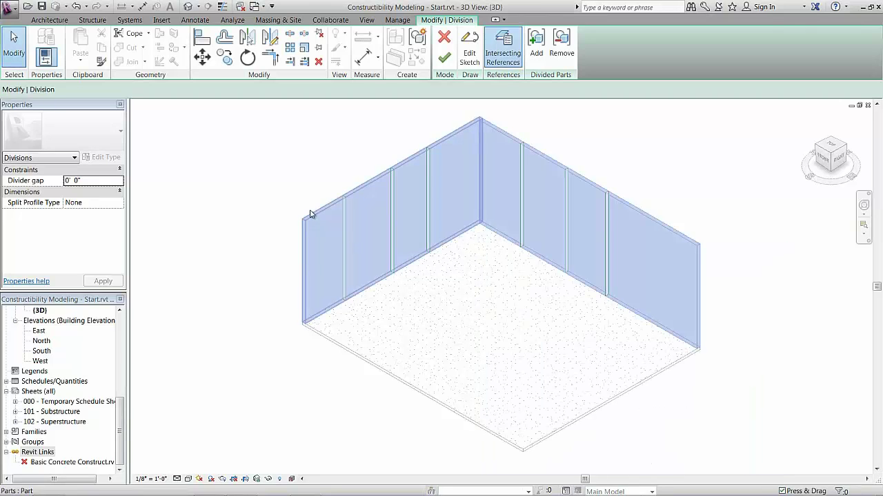
left_click(442, 63)
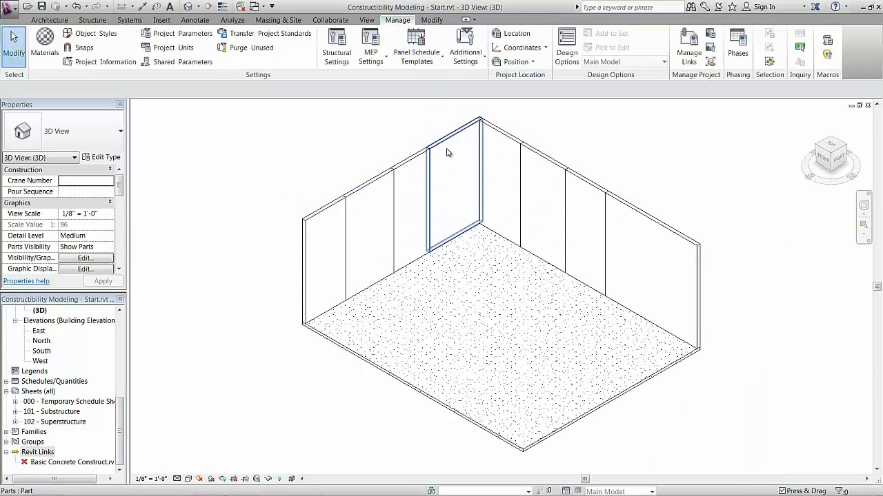
Merge the two wall parts that meet at the back corner into a single part.
left_click(502, 139)
left_click(473, 134, "ctrl")
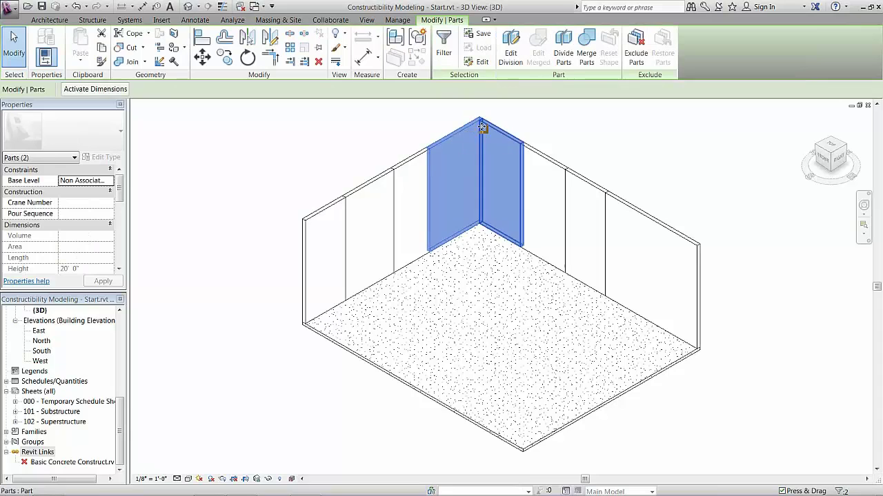
left_click(586, 48)
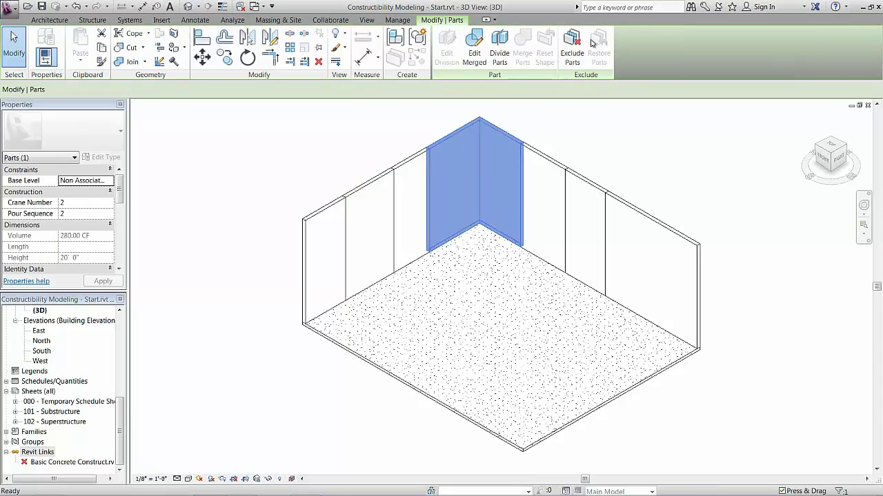
left_click(546, 116)
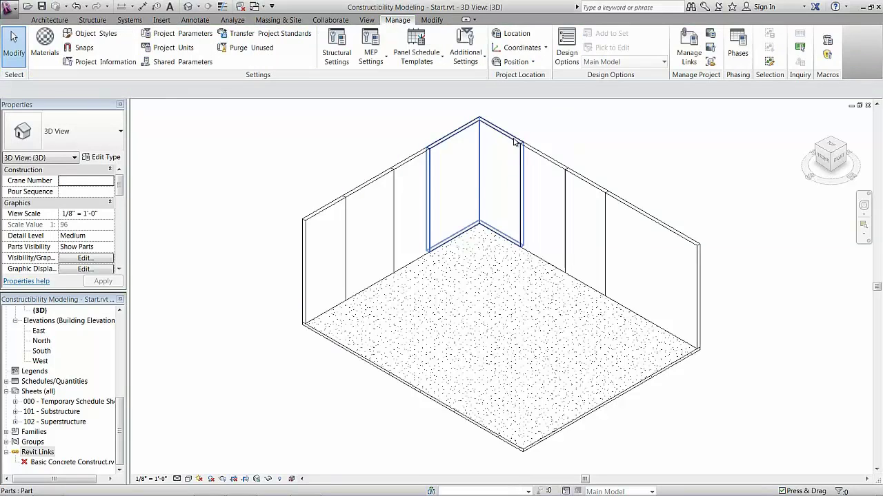
left_click(512, 138)
left_click(534, 130)
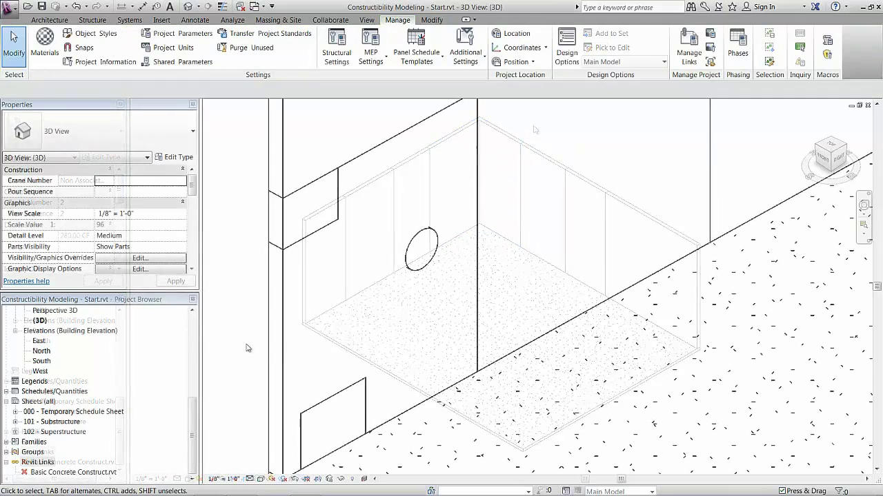
Exclude the upper and lower rectangular parts and the round part from the wall panel.
left_click(310, 203)
left_click(324, 409, "ctrl")
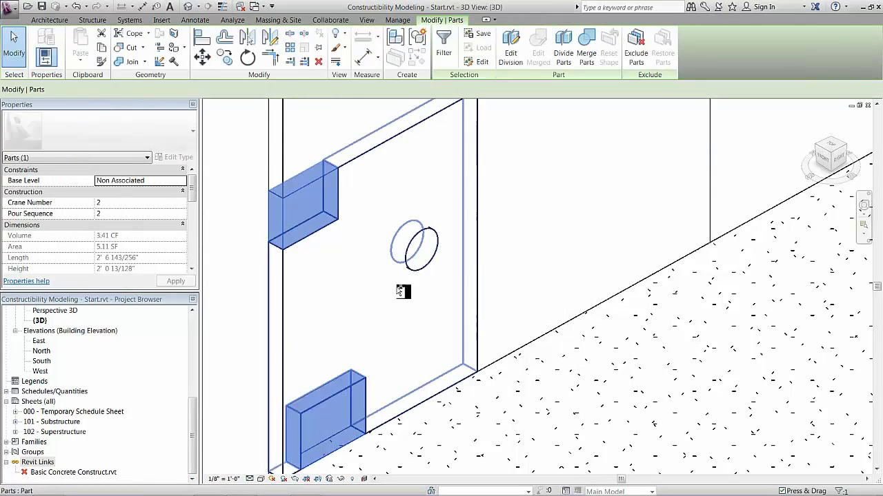
left_click(418, 251, "ctrl")
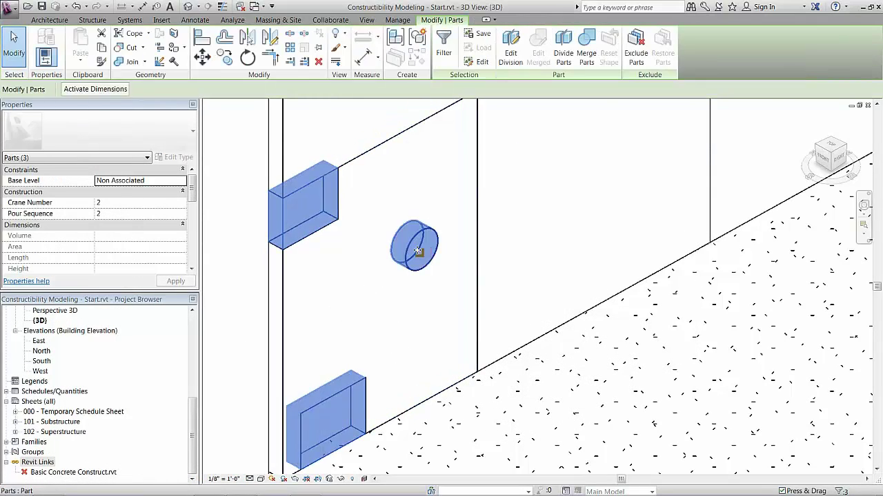
left_click(633, 55)
Enable Show Shape Handles for the remaining wall panel with the round opening.
left_click(369, 245)
middle_click_drag(370, 246, 524, 222, "shift")
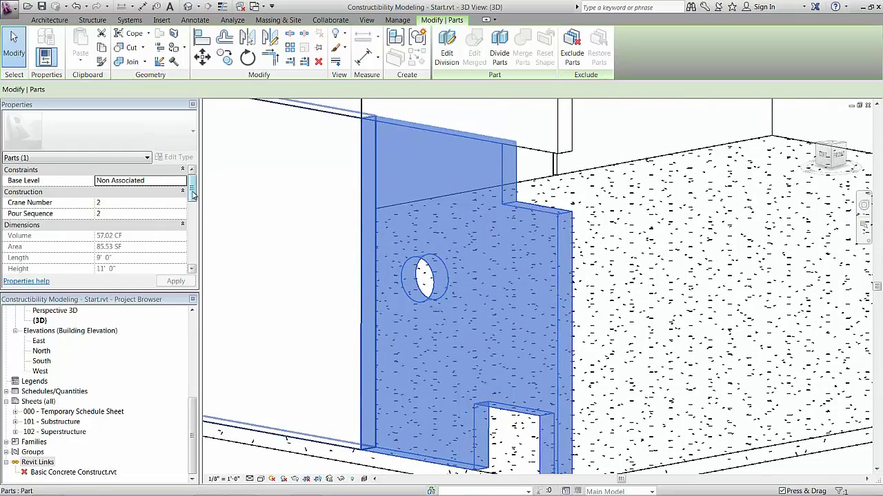
left_click_drag(193, 195, 193, 219)
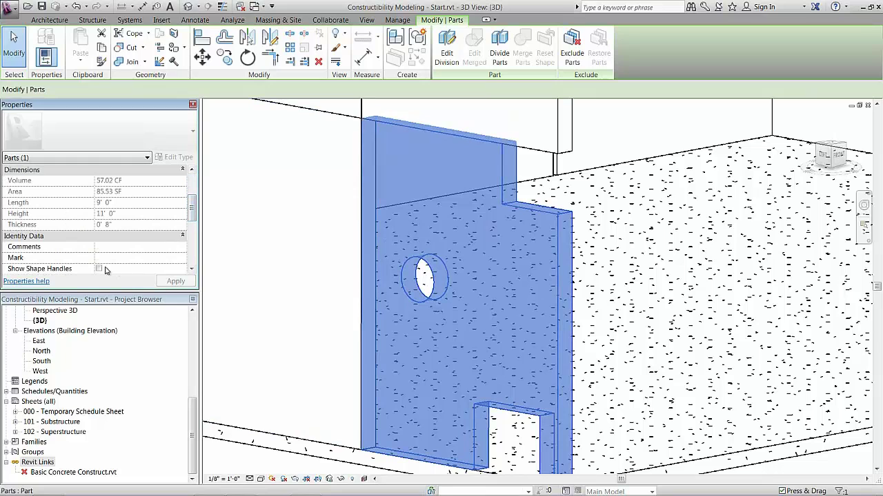
left_click(100, 269)
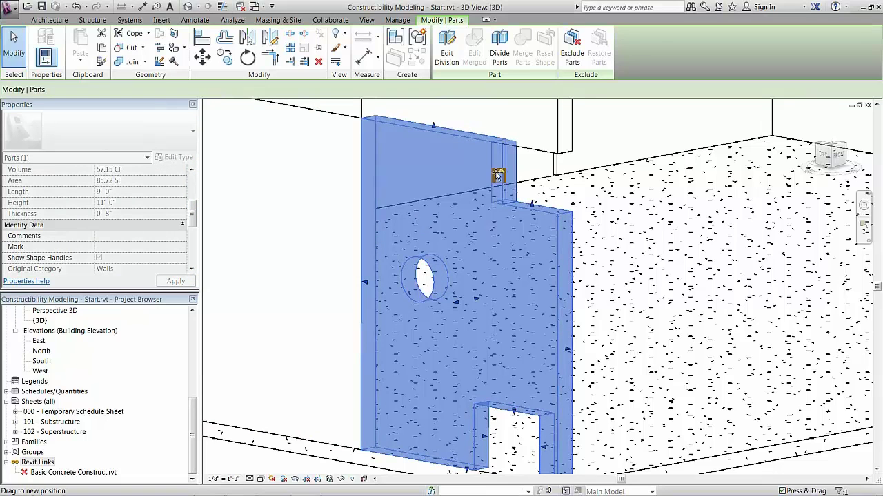
Reshape the wall panel with its shape handles, deepening the upper corner notch and shifting the lower rectangular opening away from the notched side.
left_click_drag(482, 176, 524, 257)
left_click_drag(487, 441, 447, 438)
left_click_drag(545, 444, 512, 438)
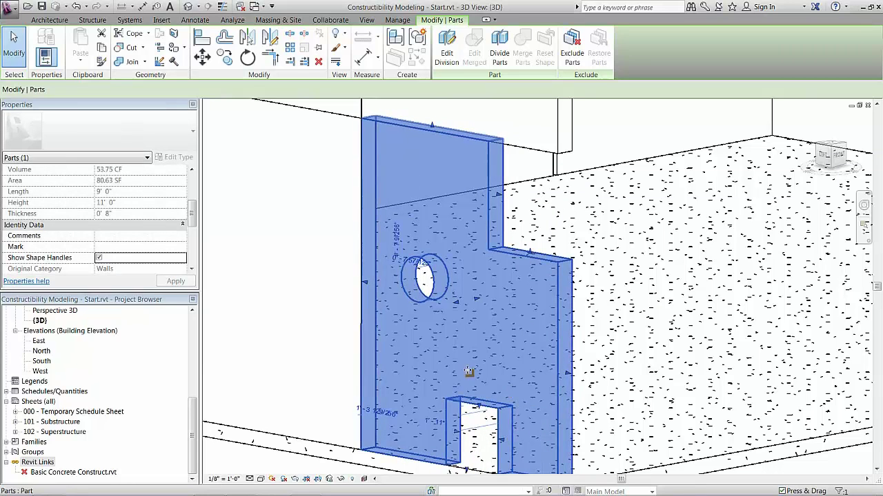
mouse_move(475, 300)
left_mouse_down()
mouse_move(528, 301)
mouse_move(464, 301)
mouse_move(483, 301)
mouse_move(476, 303)
left_mouse_up()
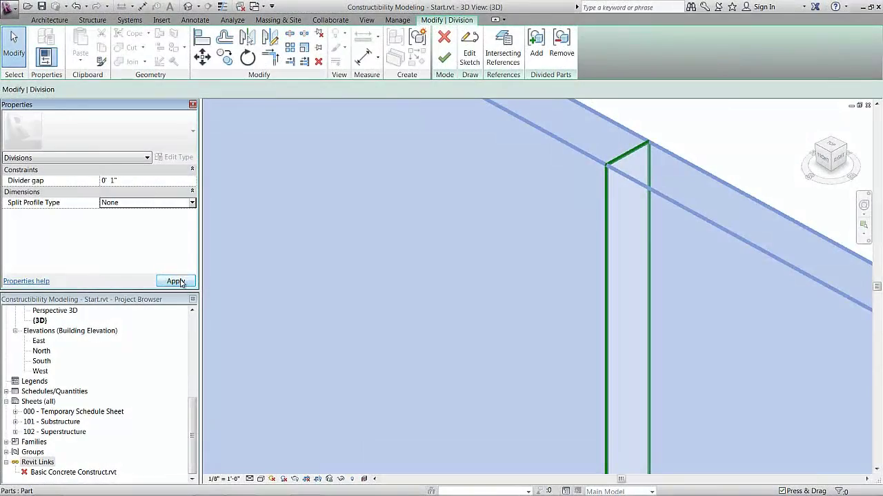
Apply a 0' 1" divider gap to the wall division and set its split profile type to Notch : Notch.
left_click(175, 282)
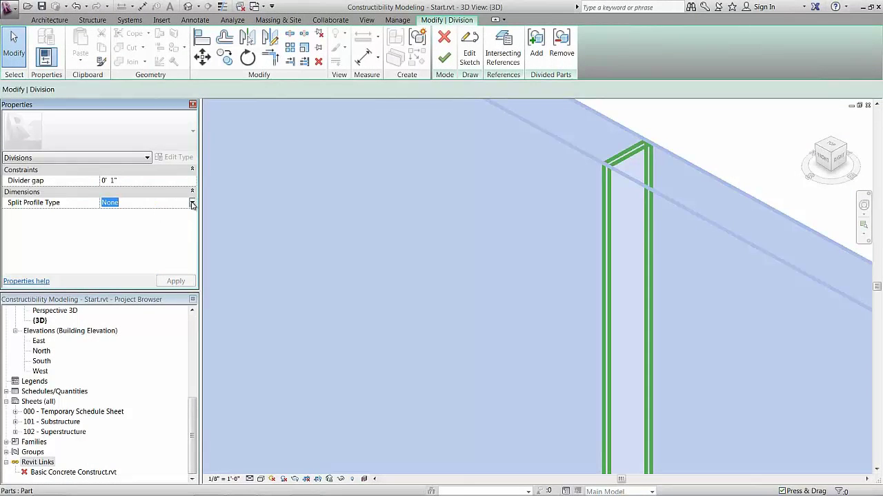
left_click(192, 203)
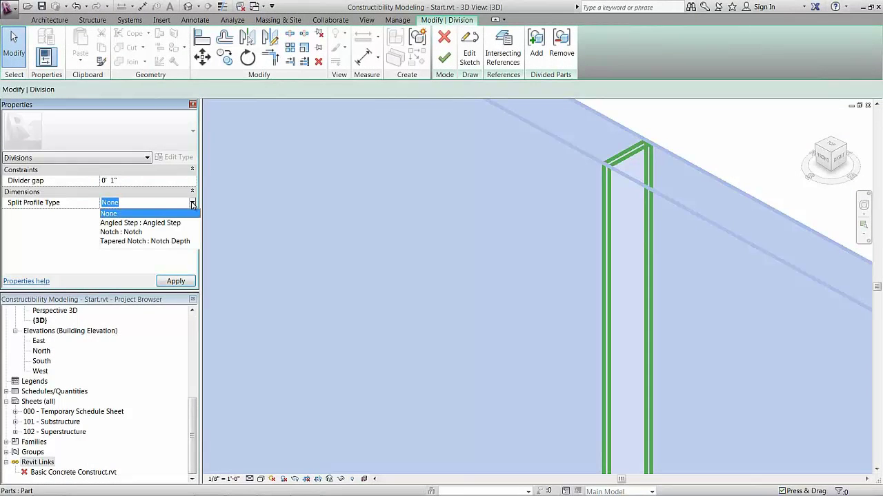
left_click(130, 232)
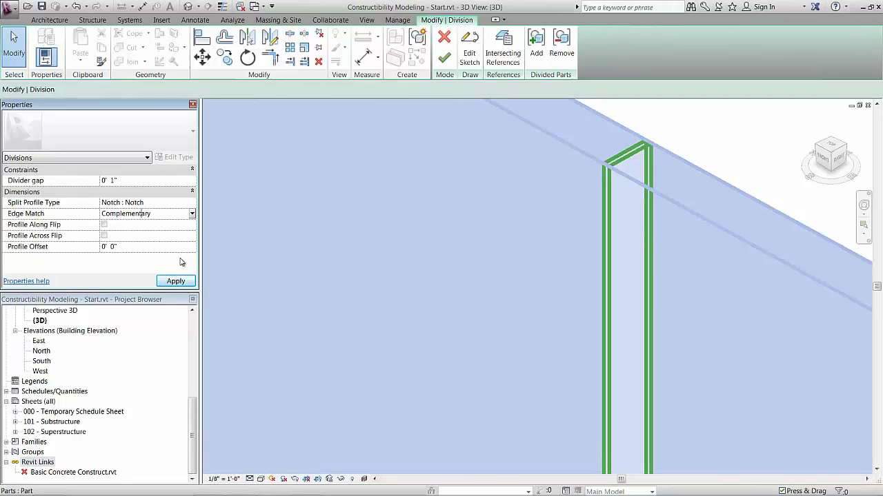
left_click(176, 281)
Set the wall division's edge match to Mirrored and apply it, checking the notched joint at the wall's top edge.
scroll(557, 191, "up", 5)
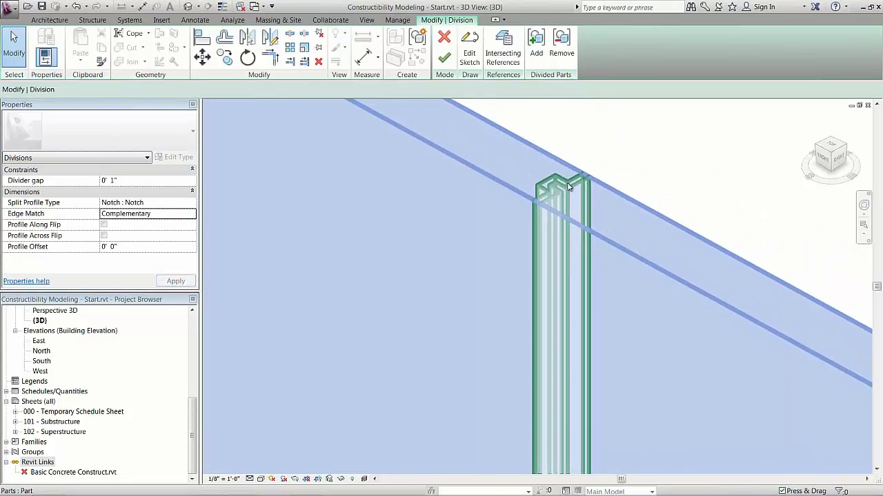
middle_click_drag(557, 190, 530, 217)
left_click(164, 219)
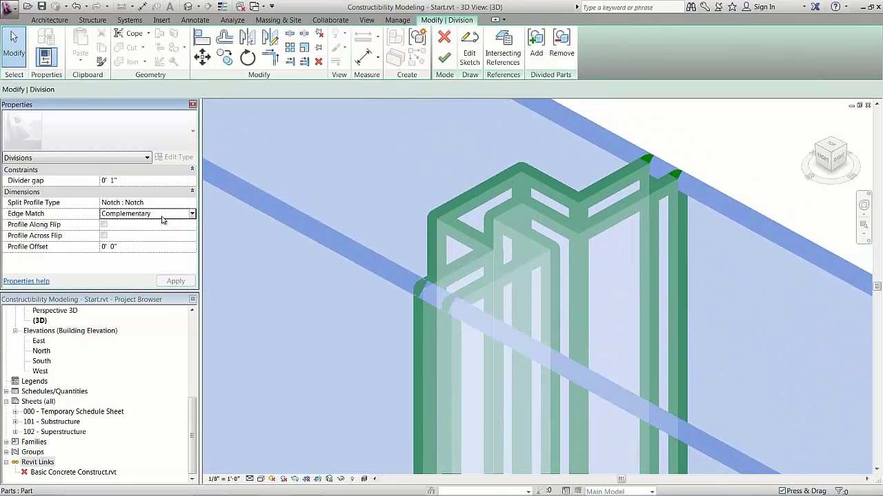
left_click(124, 234)
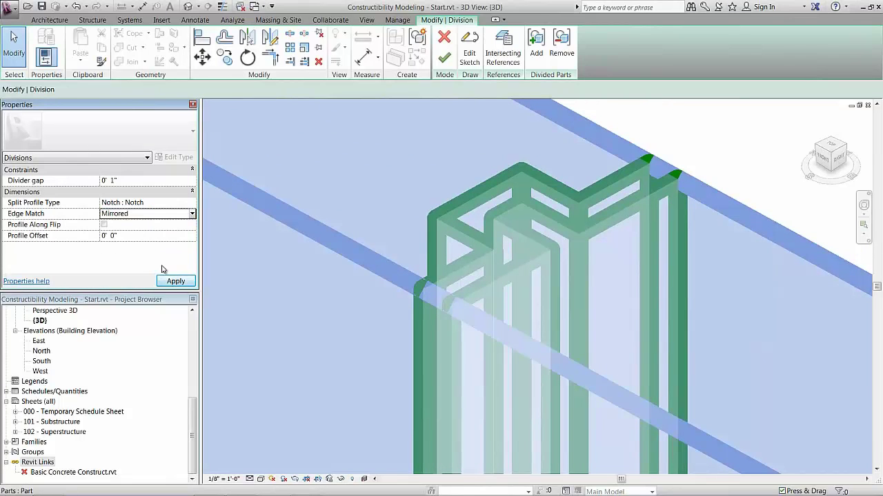
left_click(176, 281)
scroll(428, 282, "down", 2)
scroll(427, 281, "down", 1)
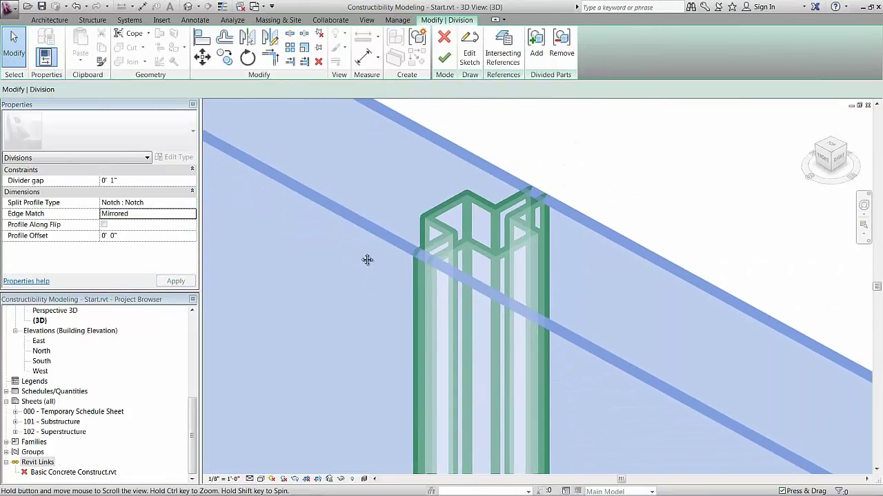
Increase the divider gap to 0' 2" and finish editing the wall division.
left_click(114, 181)
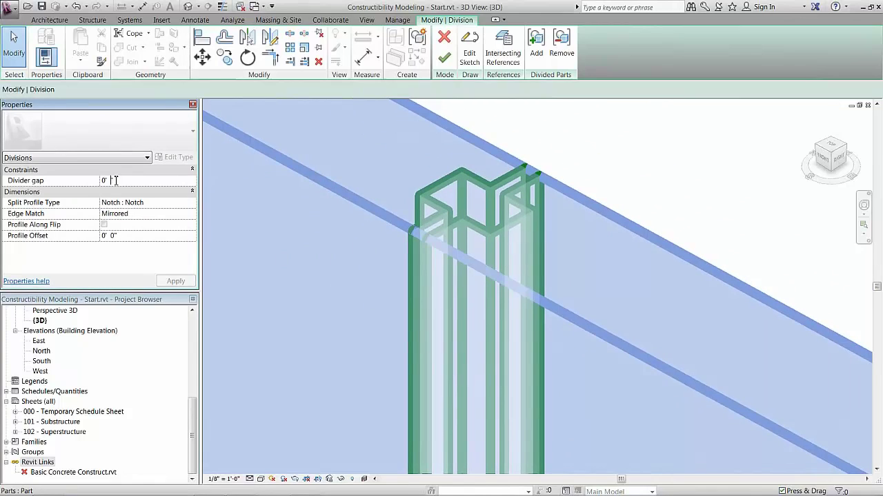
left_click(175, 281)
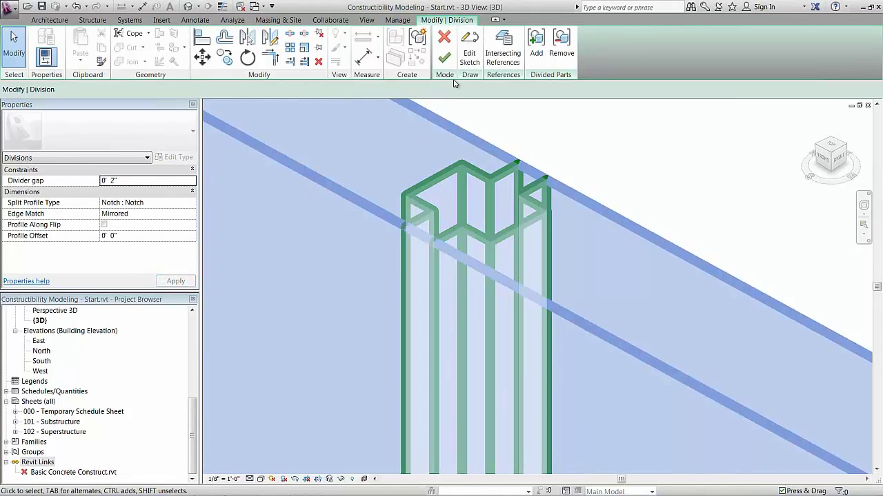
left_click(444, 58)
middle_click_drag(481, 178, 475, 106, "shift")
scroll(478, 169, "down", 3)
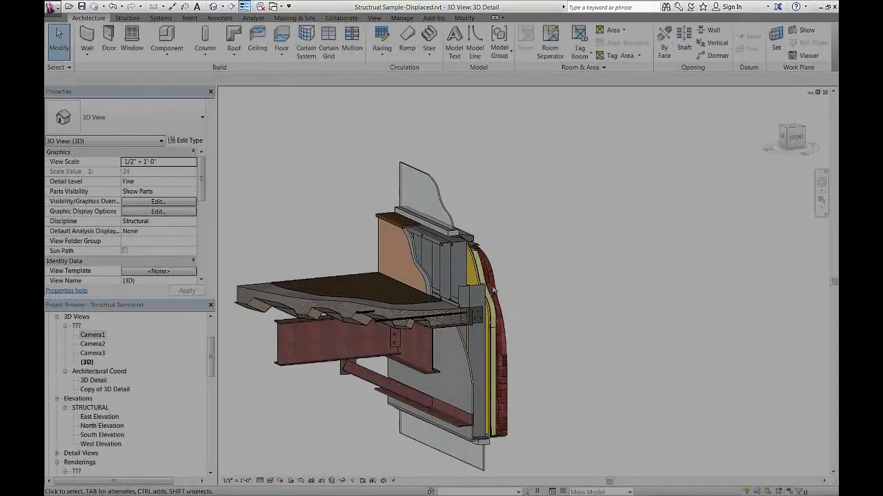
Displace the brick veneer with its concrete sill outward along X, and the pale yellow insulation layer about 6' 10" outward.
left_click(505, 286)
left_click_drag(482, 303, 725, 279)
left_click(629, 221)
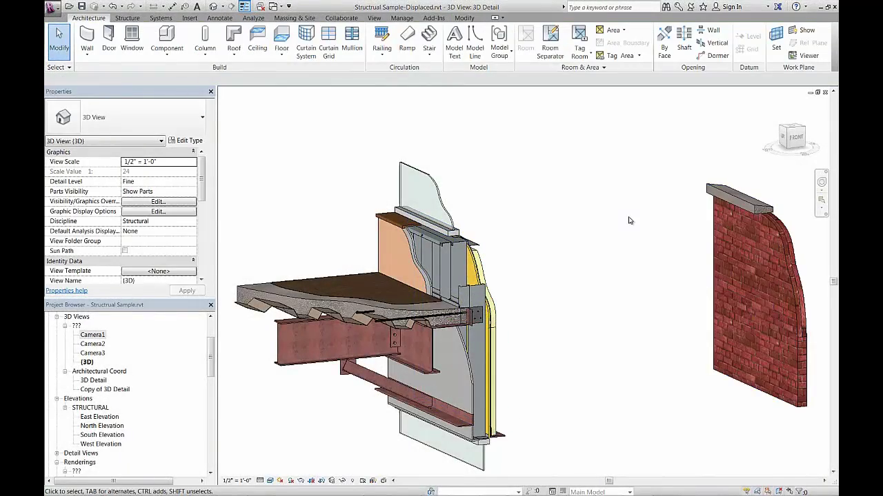
left_click(480, 276)
left_click(390, 50)
left_click_drag(482, 304, 673, 291)
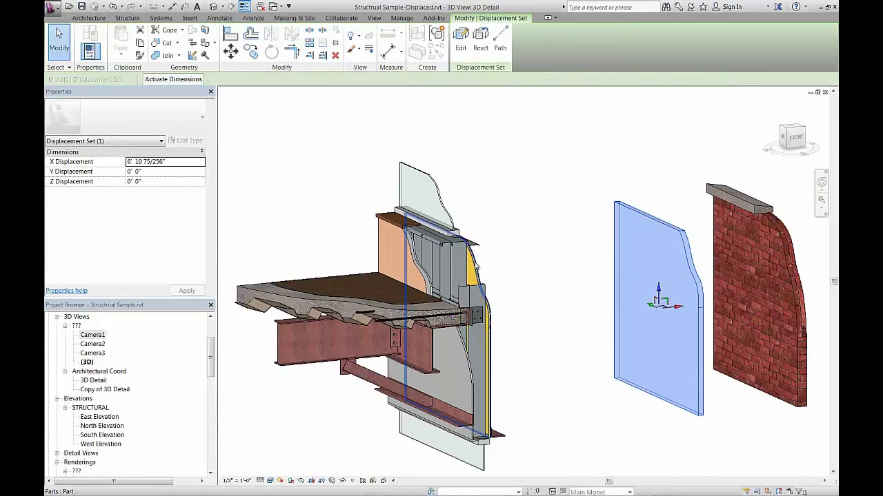
Displace the gray layer and the yellow sheathing outward along X as separate sheets between the stud wall and the insulation.
left_click(475, 268)
left_click(389, 50)
left_click_drag(483, 303, 618, 311)
left_click(552, 311)
left_click(366, 35)
left_click(492, 167)
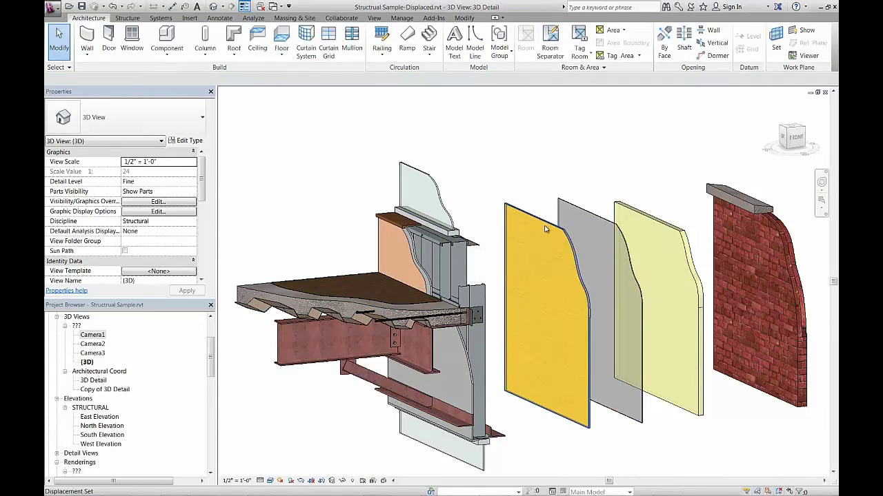
Add displacement paths from the lower and upper corners of the displaced brick veneer and sill back to the stud wall.
left_click(758, 311)
left_click(499, 41)
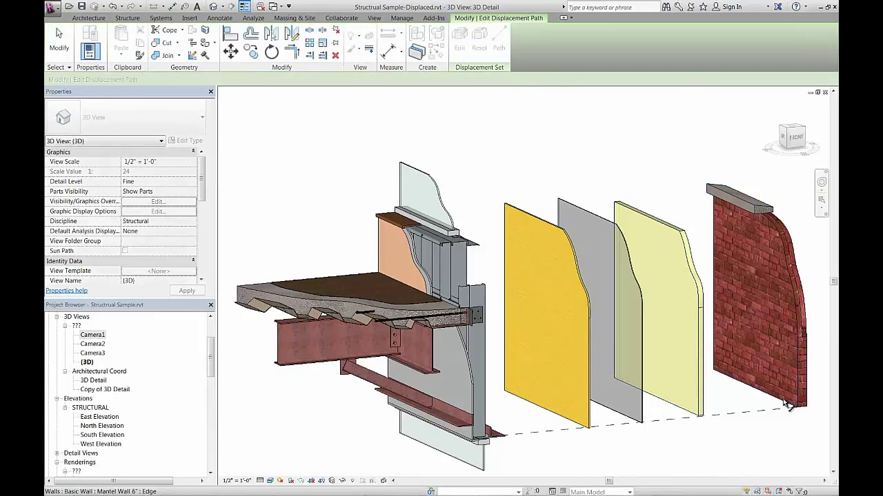
left_click(743, 216)
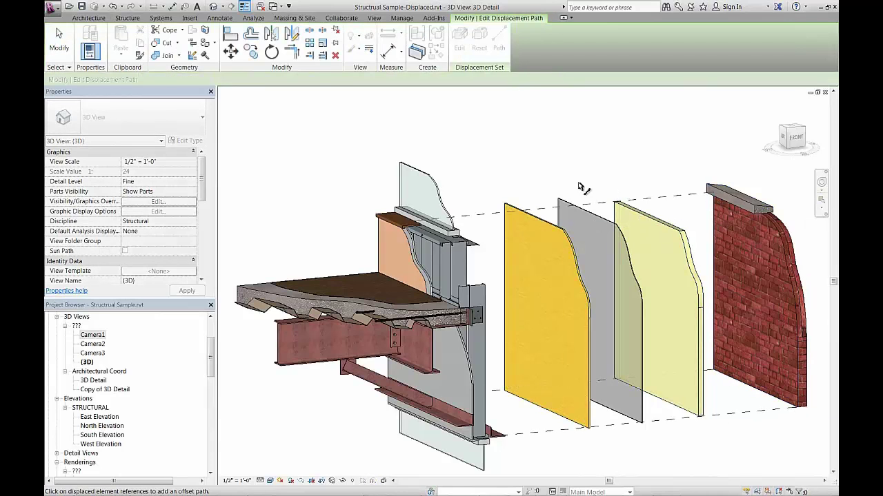
key("Escape")
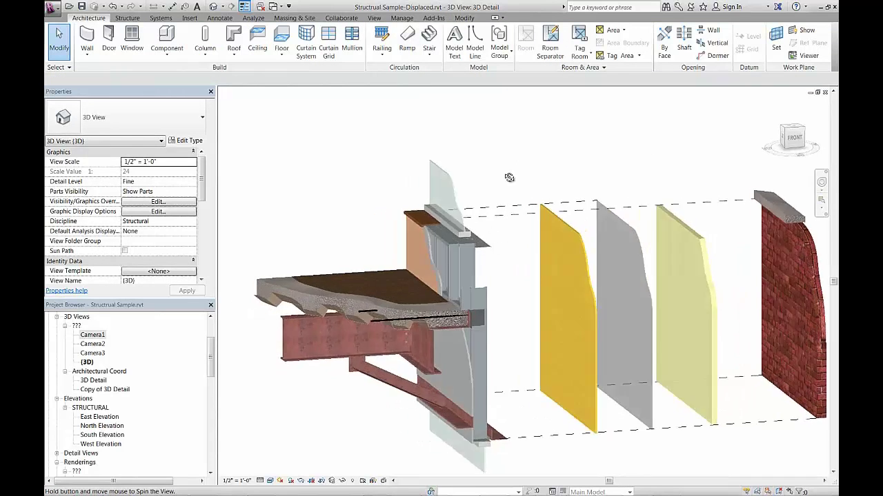
Displace the curtain wall window and its sill frame vertically above the stud wall.
middle_click_drag(509, 178, 437, 178, "shift")
left_click(437, 178)
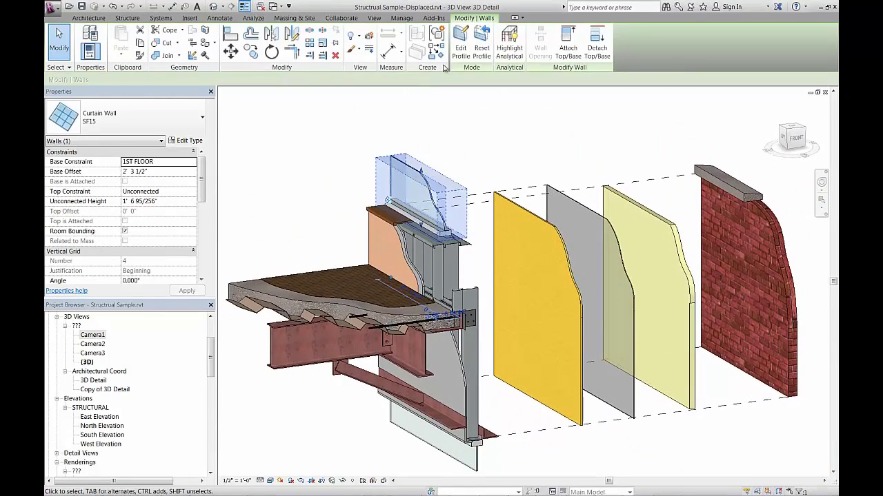
left_click_drag(436, 179, 422, 92)
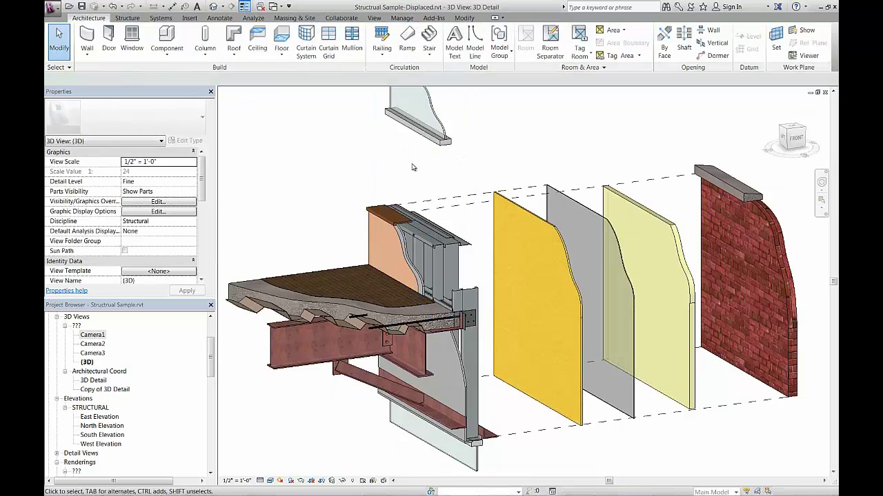
Displace the brown window trim and the metal flashing upward, stacking them separately between the stud wall and the window.
left_click(390, 211)
left_click_drag(389, 209, 394, 138)
left_click(431, 221)
left_click_drag(431, 220, 431, 171)
middle_click_drag(431, 171, 455, 176, "shift")
key("Escape")
Add vertical displacement paths from the corners of the raised flashing and window frame down to the stud wall.
left_click(455, 175)
left_click(498, 43)
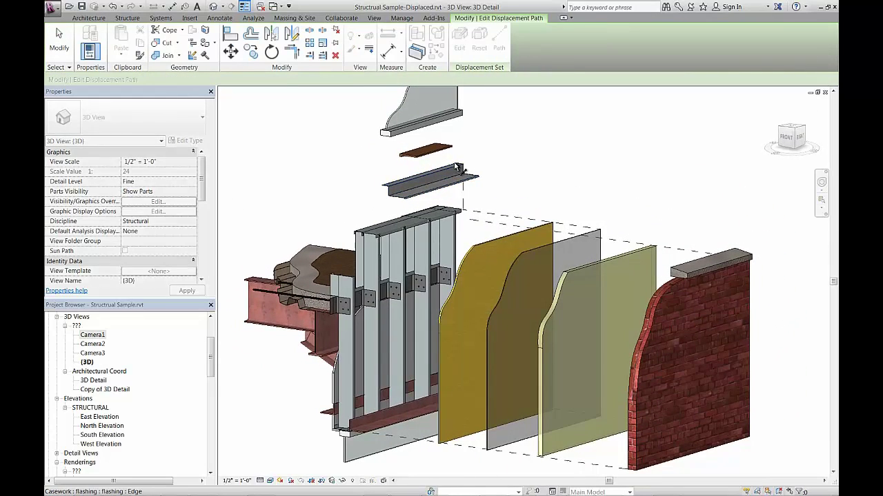
left_click(384, 136)
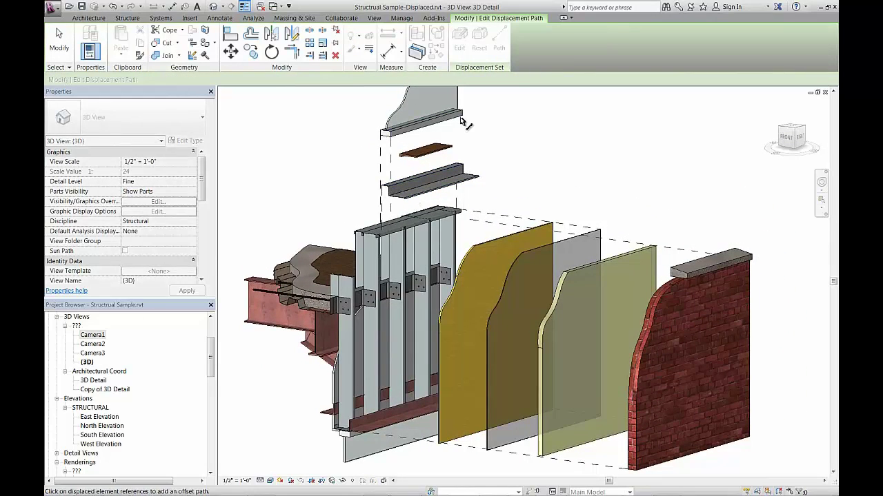
key("Escape")
middle_click_drag(508, 123, 533, 172, "shift")
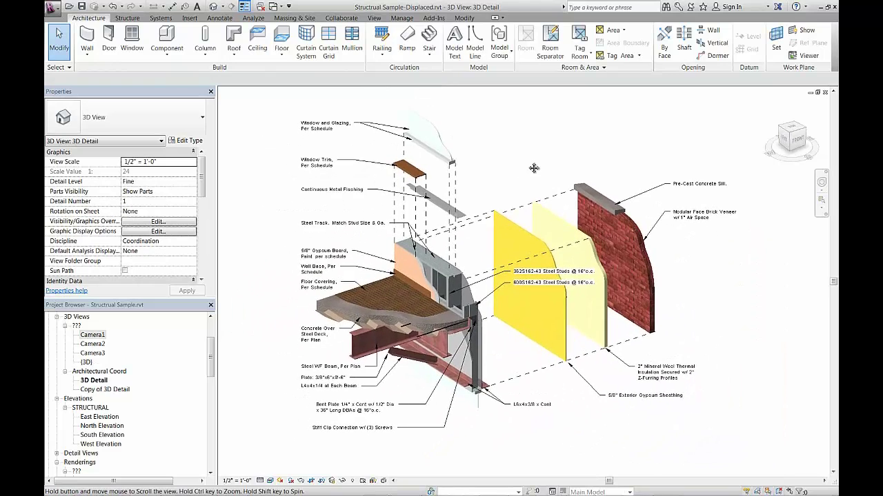